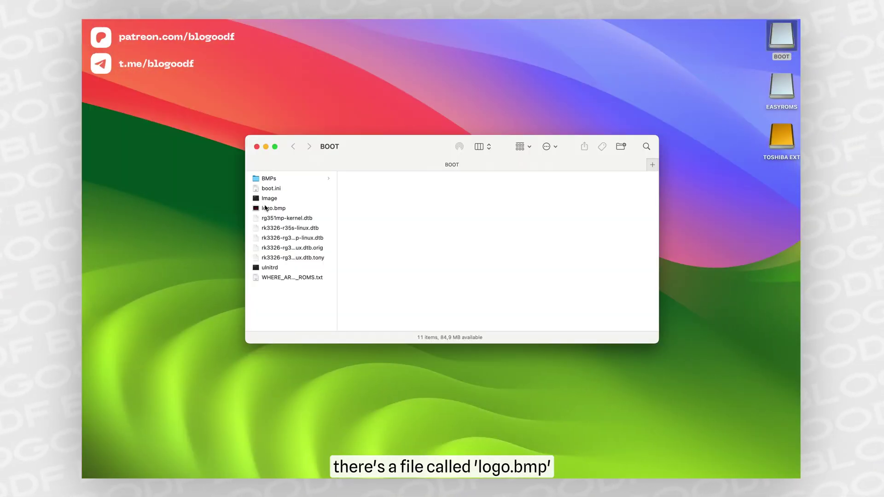
Preview logo.bmp in Quick Look, then open it with Adobe Photoshop 2021.app
{"action": "left_click", "coordinate": [266, 210]}
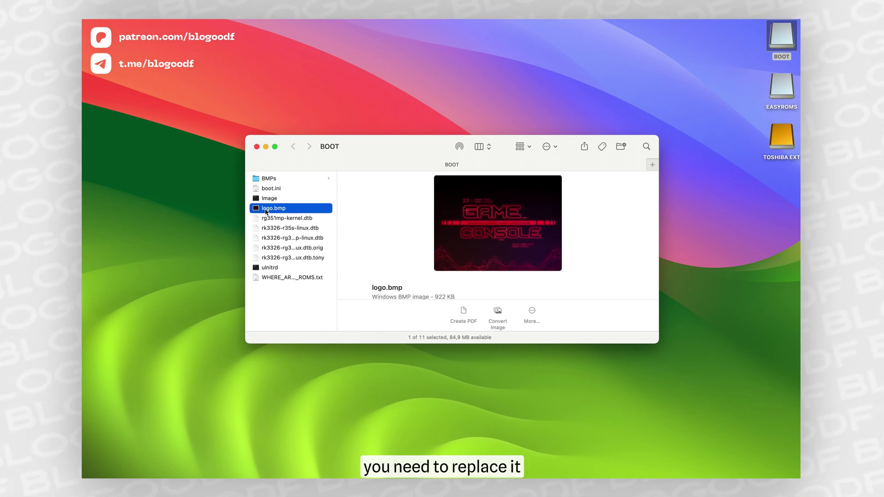
{"action": "key", "text": "space"}
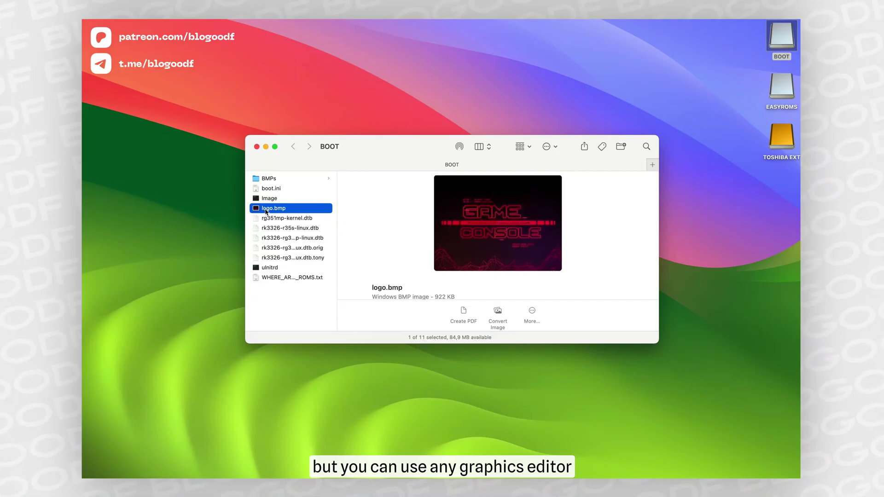
{"action": "right_click", "coordinate": [266, 211]}
{"action": "mouse_move", "coordinate": [286, 224]}
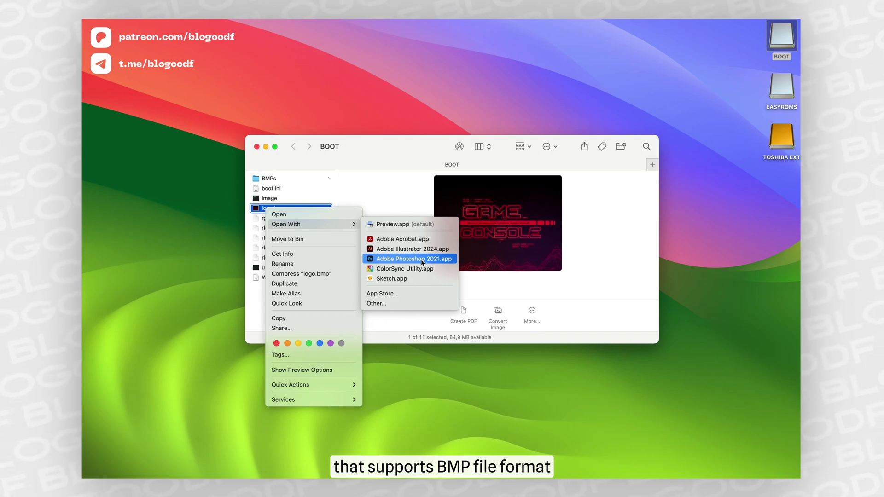
{"action": "left_click", "coordinate": [422, 263]}
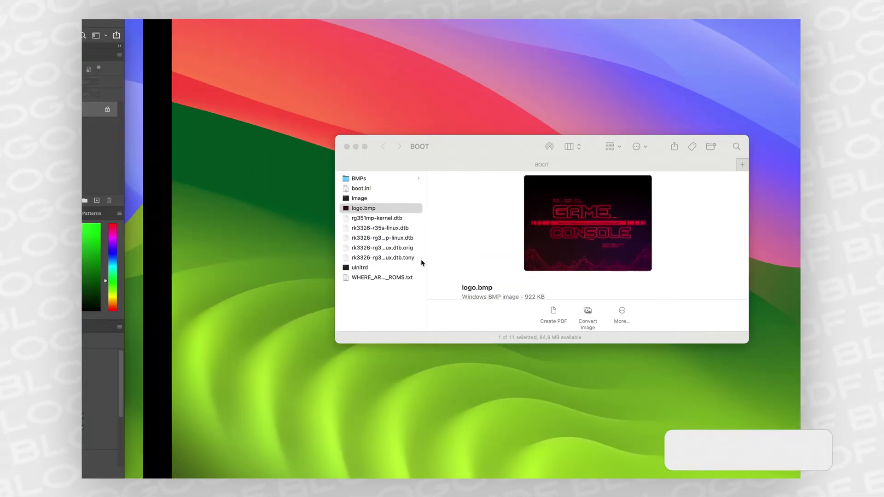
{"action": "scroll", "coordinate": [421, 260], "scroll_direction": "up", "scroll_amount": 5}
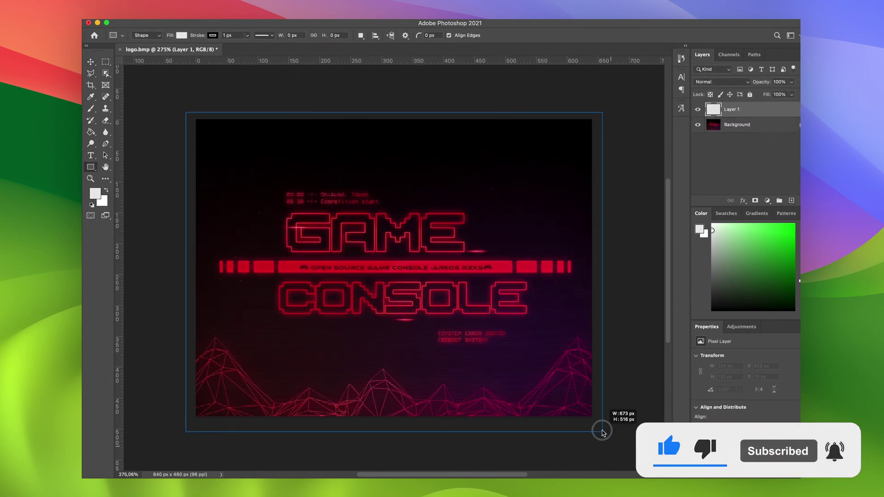
Draw a full-canvas rectangle over logo.bmp and give it a purple solid-colour fill
{"action": "left_click_drag", "start_coordinate": [602, 433], "coordinate": [602, 433]}
{"action": "left_click", "coordinate": [760, 373]}
{"action": "double_click", "coordinate": [713, 109]}
{"action": "left_click", "coordinate": [627, 366]}
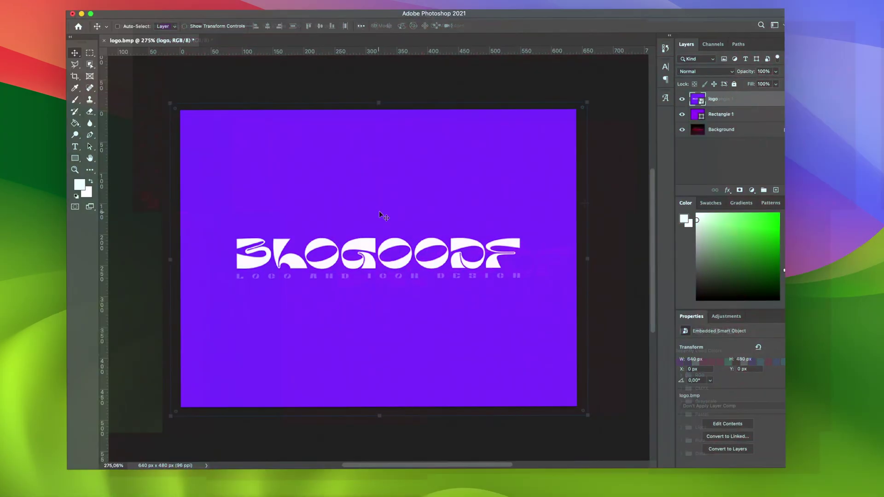
{"action": "scroll", "coordinate": [394, 221], "scroll_direction": "down", "scroll_amount": 3}
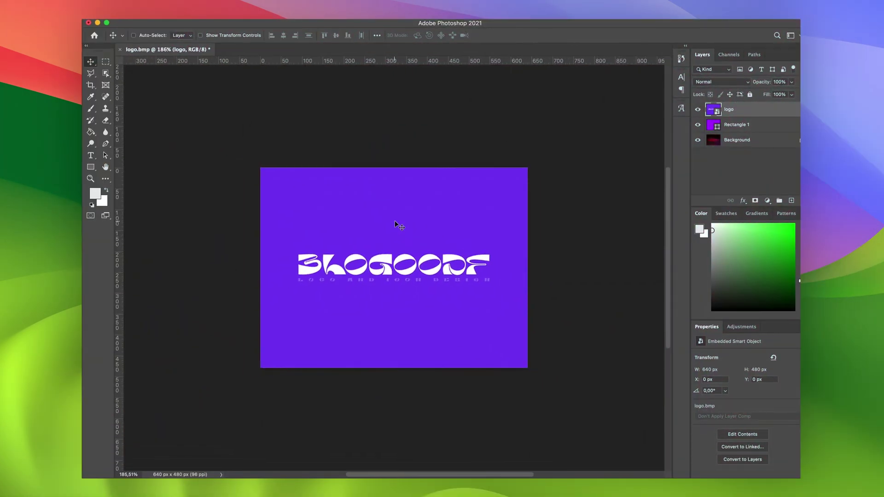
{"action": "left_click", "coordinate": [154, 10]}
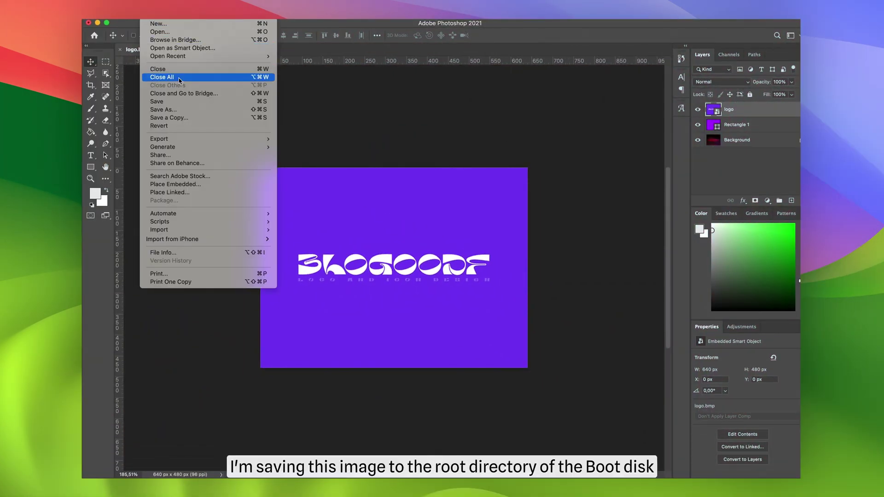
Save a BMP copy named logo.bmp to BOOT, replacing the original
{"action": "left_click", "coordinate": [180, 118]}
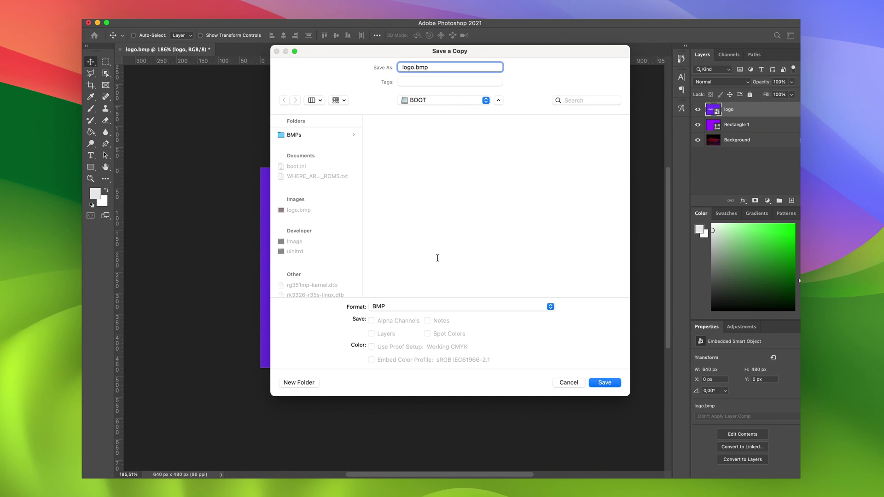
{"action": "left_click", "coordinate": [606, 384]}
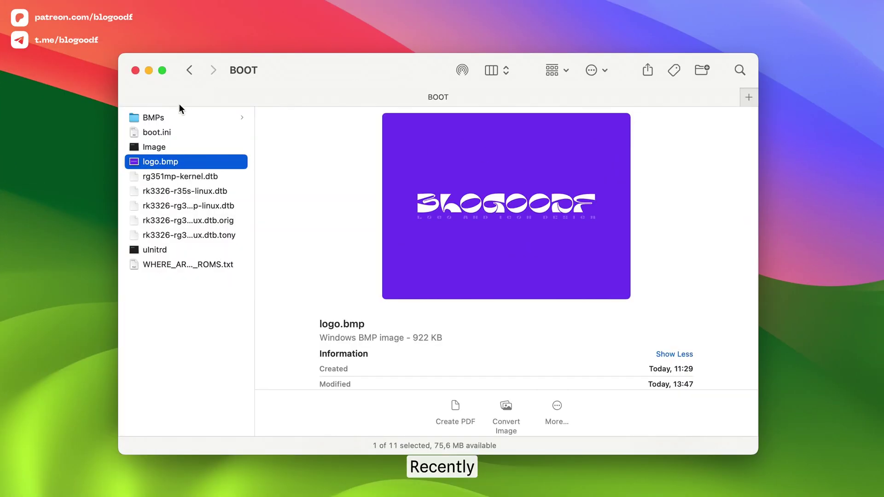
Preview castlevania.bmp in BMPs, check BOOT's new logo.bmp, then return to BMPs
{"action": "left_click", "coordinate": [155, 118]}
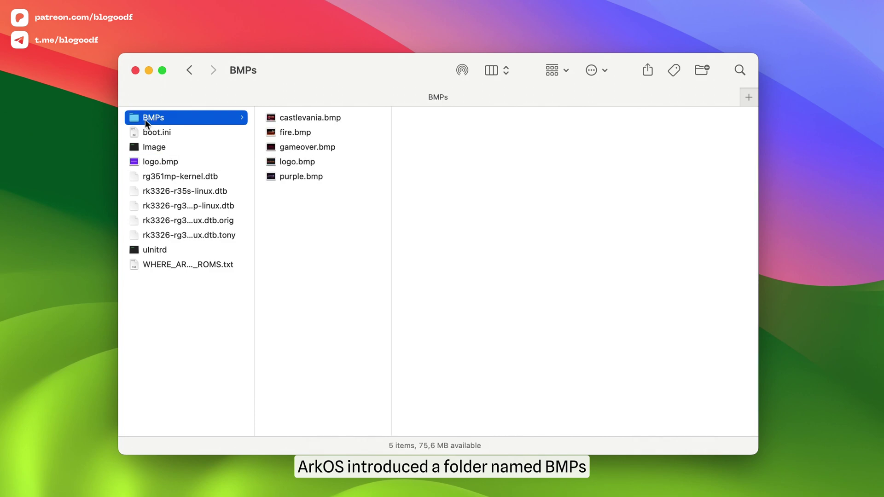
{"action": "left_click", "coordinate": [300, 117]}
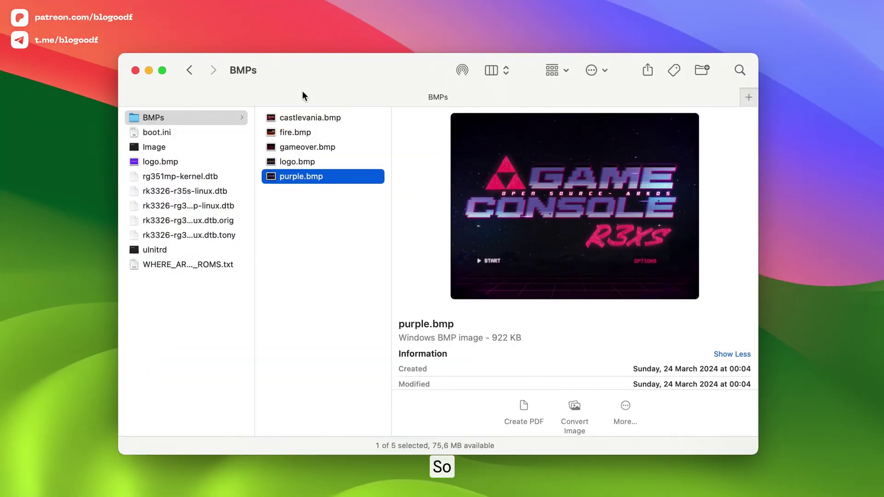
{"action": "left_click", "coordinate": [184, 161]}
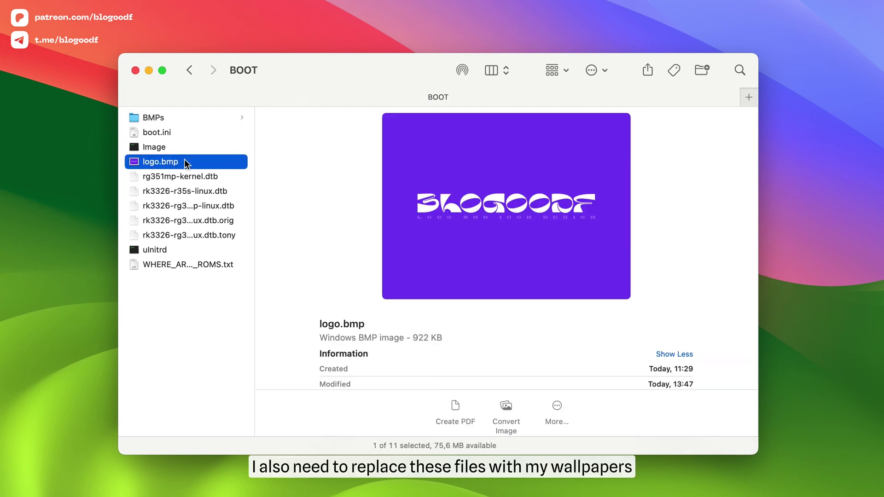
{"action": "left_click", "coordinate": [176, 117]}
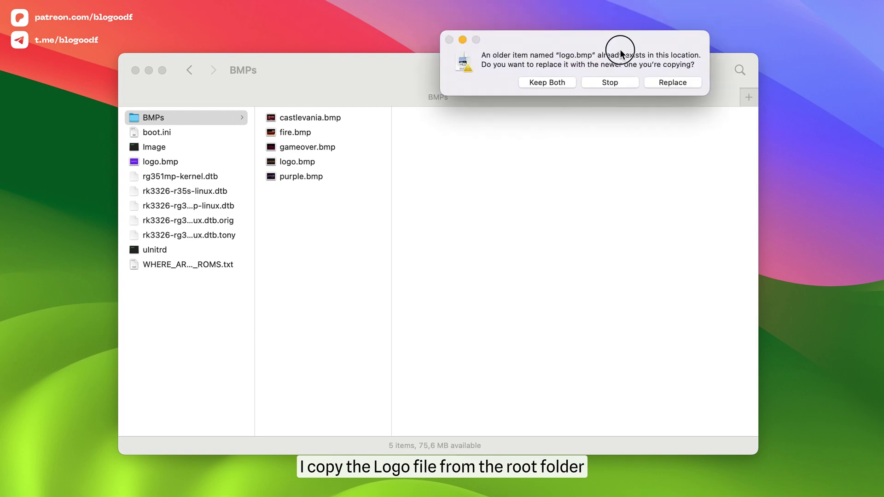
Overwrite the old logo.bmp in BMPs with the new one and copy it
{"action": "left_click_drag", "start_coordinate": [620, 49], "coordinate": [605, 160]}
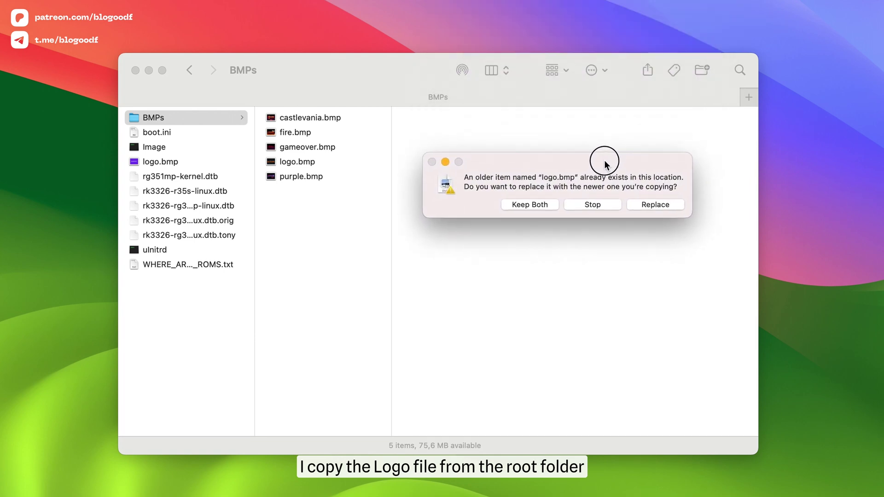
{"action": "left_click", "coordinate": [668, 205]}
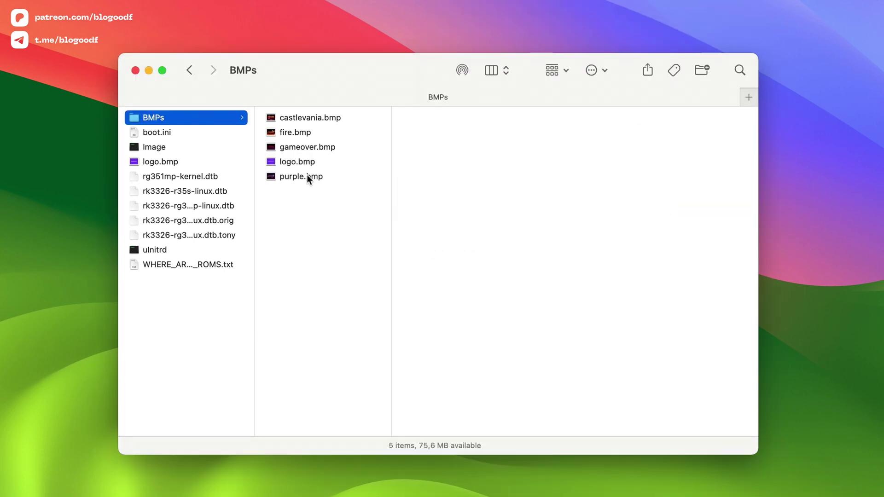
{"action": "left_click", "coordinate": [290, 164]}
{"action": "right_click", "coordinate": [289, 163]}
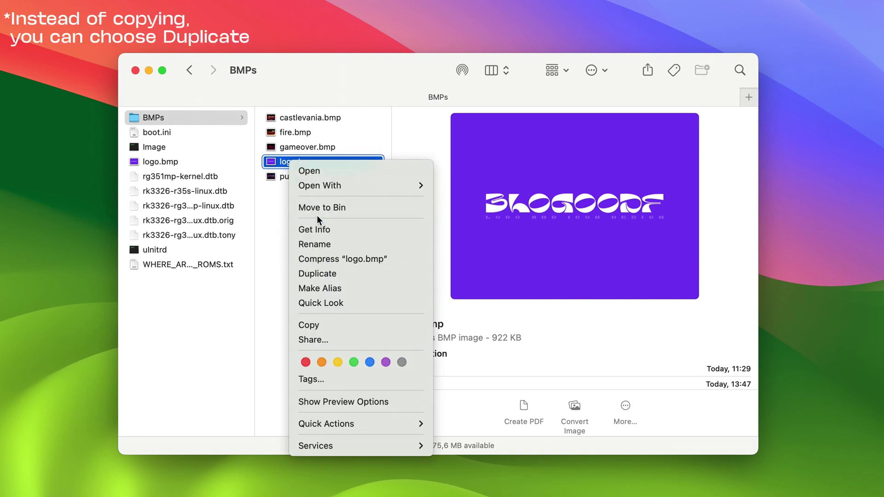
{"action": "left_click", "coordinate": [335, 325]}
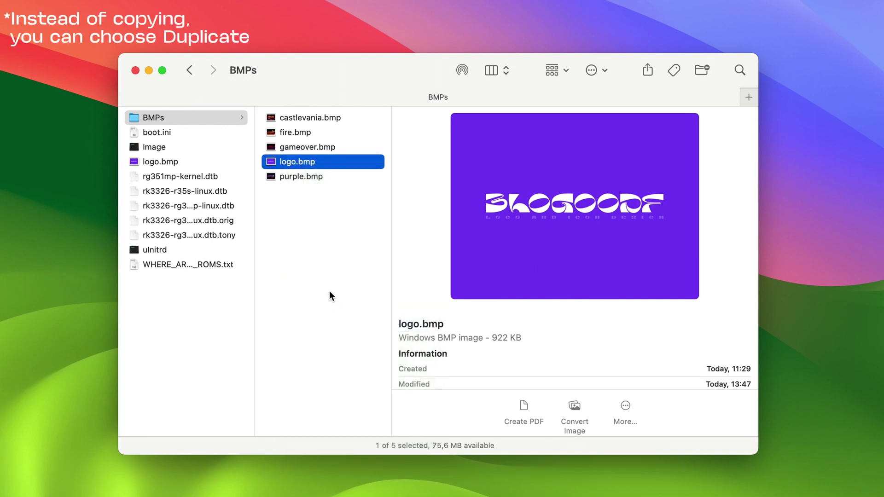
Paste four copies of logo.bmp into the BMPs folder
{"action": "right_click", "coordinate": [325, 260]}
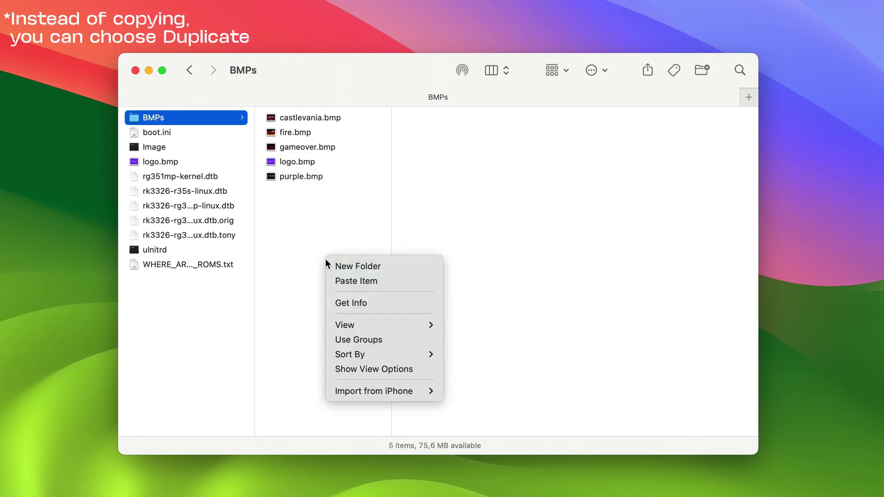
{"action": "left_click", "coordinate": [346, 280]}
{"action": "right_click", "coordinate": [305, 237]}
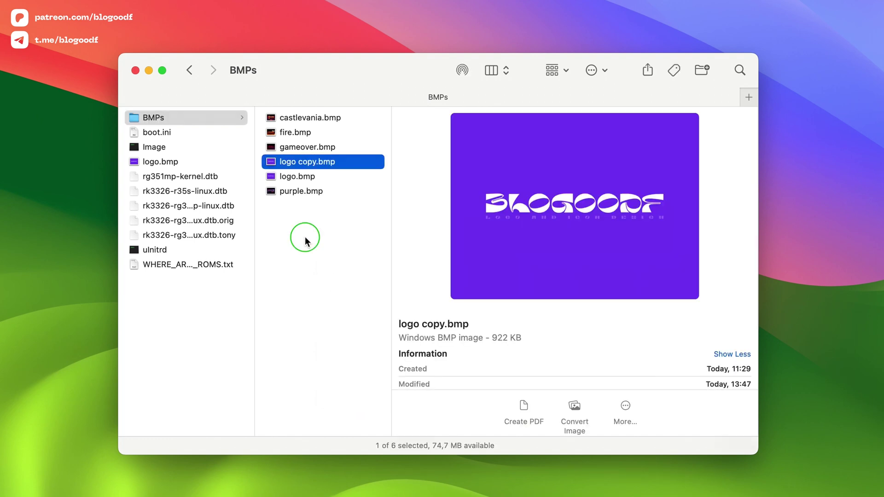
{"action": "left_click", "coordinate": [325, 261]}
{"action": "right_click", "coordinate": [288, 230]}
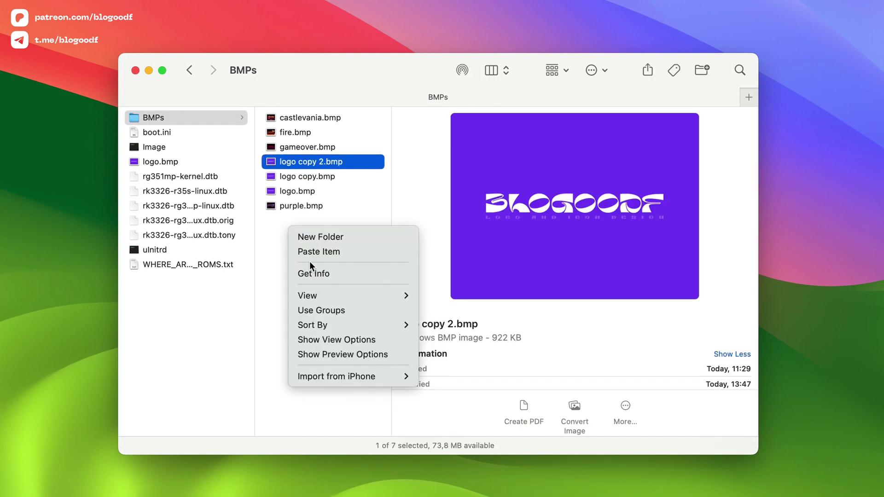
{"action": "left_click", "coordinate": [310, 255]}
{"action": "right_click", "coordinate": [310, 255]}
{"action": "left_click", "coordinate": [322, 273]}
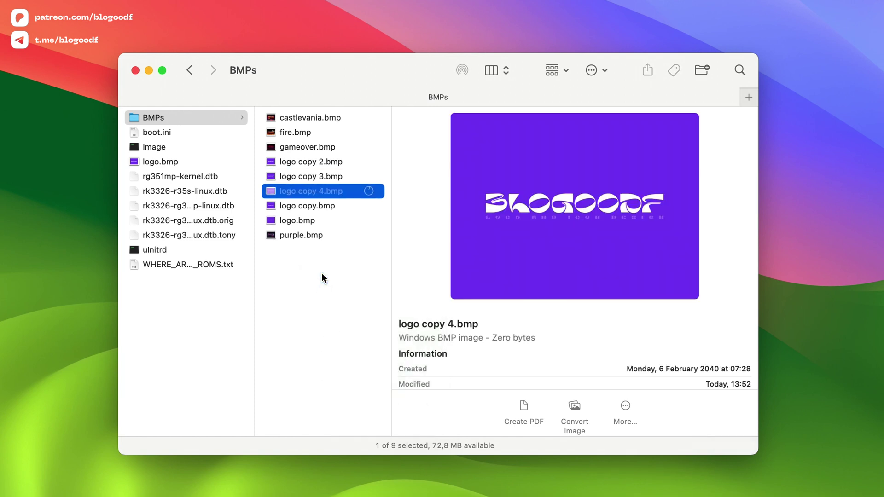
Copy the name 'castlevania' and move castlevania.bmp to the Bin
{"action": "left_click", "coordinate": [298, 118]}
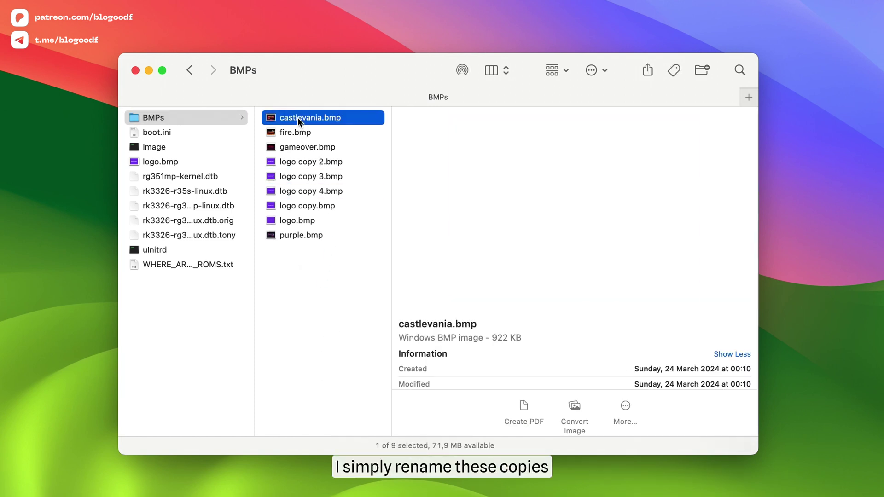
{"action": "key", "text": "Return"}
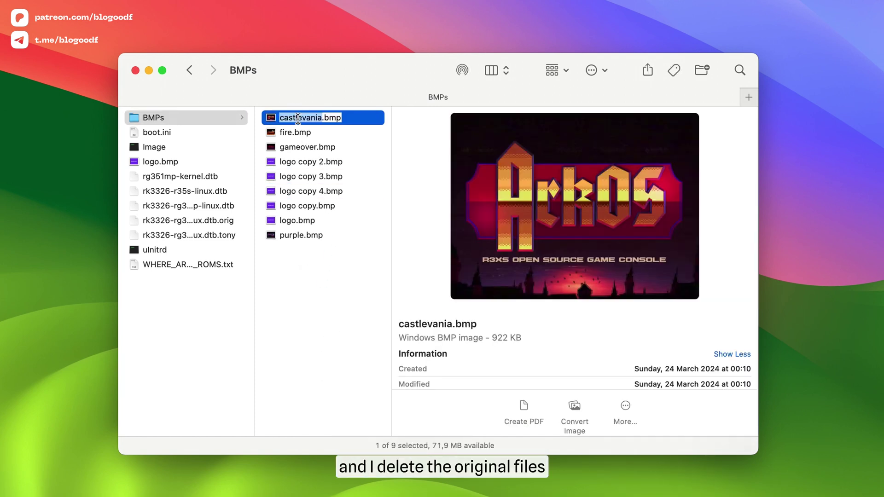
{"action": "right_click", "coordinate": [298, 119]}
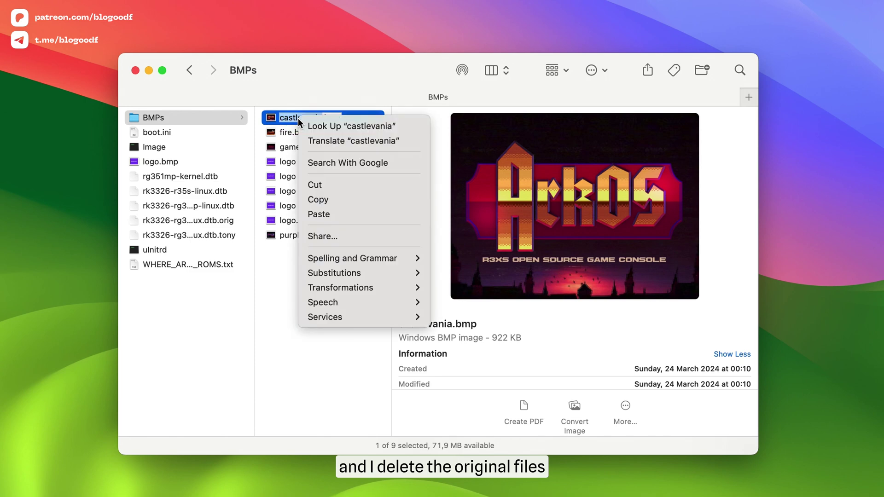
{"action": "left_click", "coordinate": [335, 201]}
{"action": "left_click", "coordinate": [327, 135]}
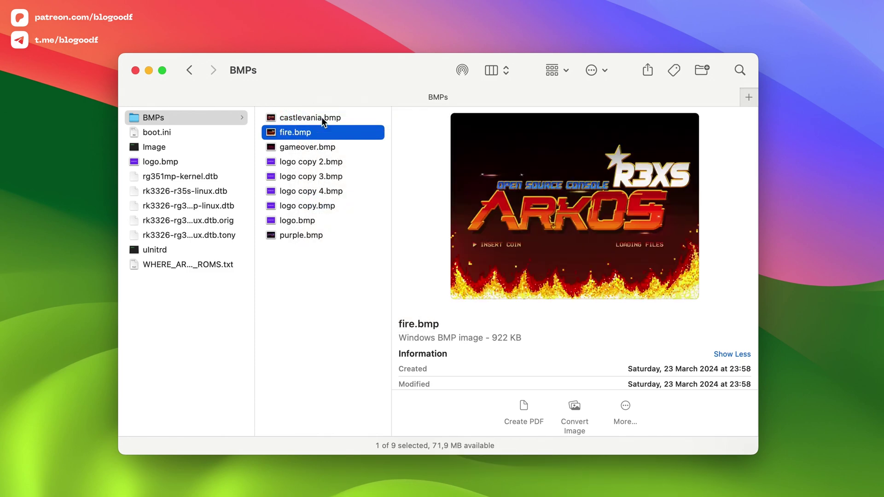
{"action": "left_click", "coordinate": [323, 122]}
{"action": "right_click", "coordinate": [322, 122]}
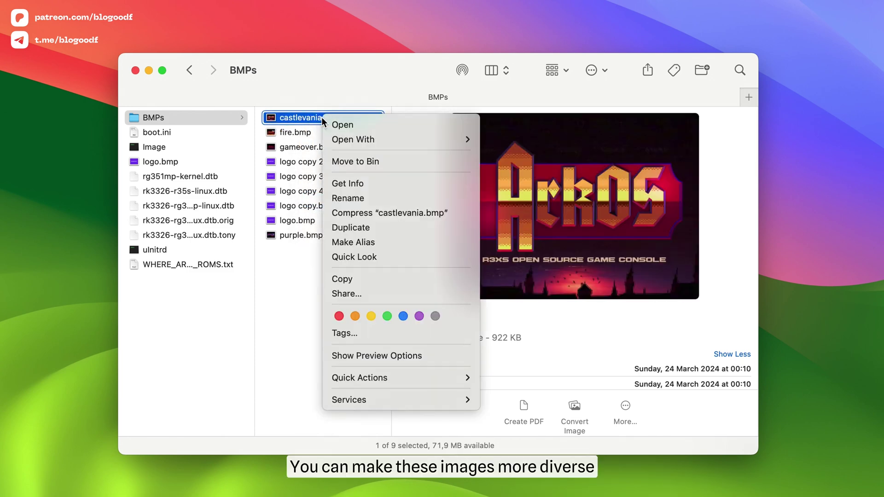
{"action": "left_click", "coordinate": [366, 162]}
Rename logo copy 2.bmp to castlevania.bmp
{"action": "left_click", "coordinate": [308, 148]}
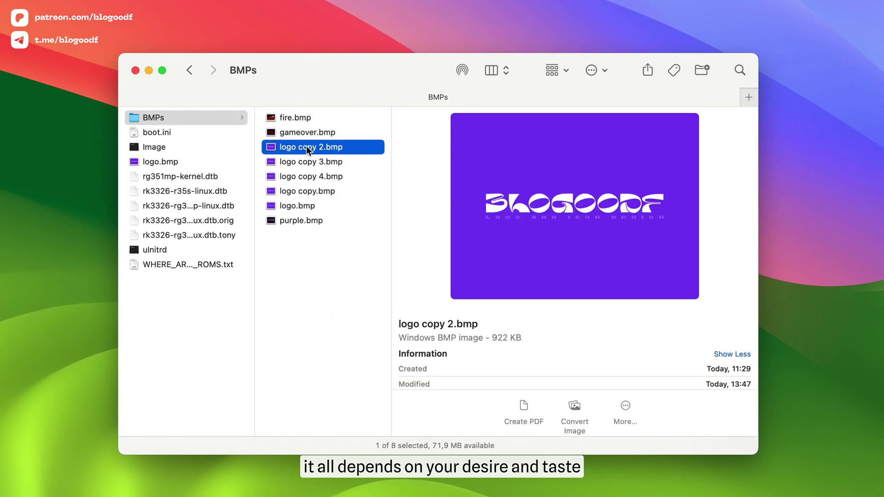
{"action": "left_click", "coordinate": [305, 147]}
{"action": "right_click", "coordinate": [305, 147]}
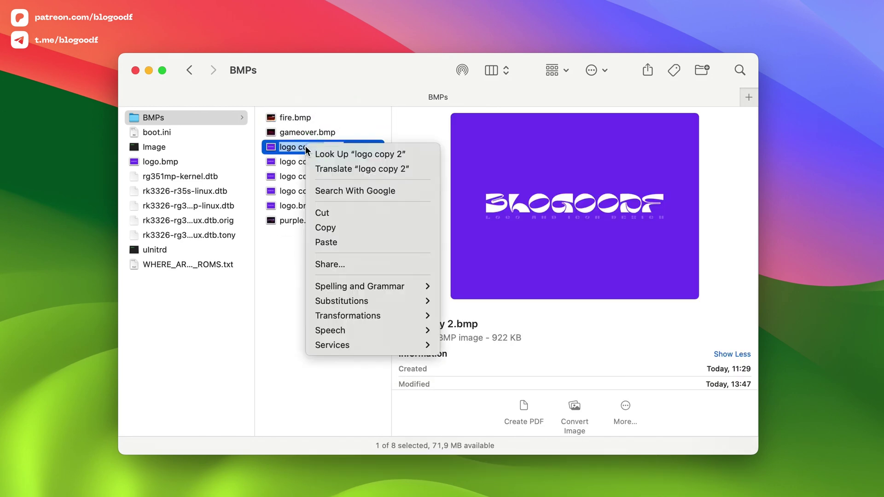
{"action": "left_click", "coordinate": [333, 241]}
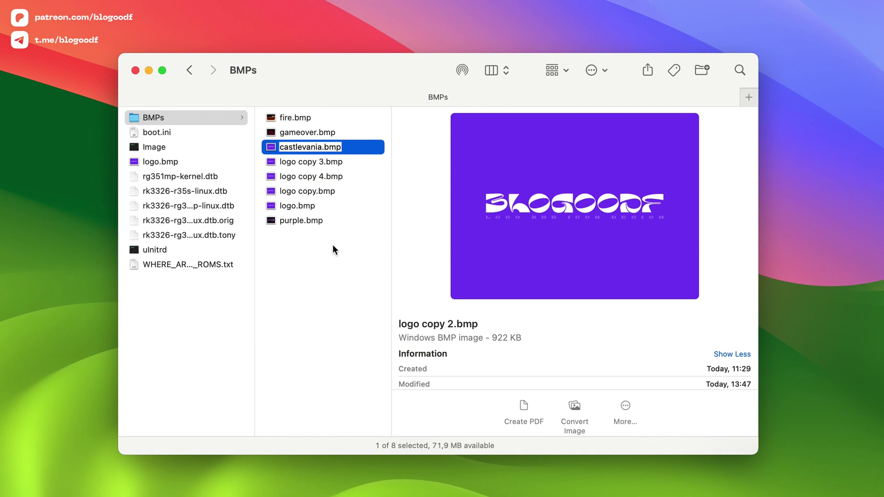
{"action": "key", "text": "Return"}
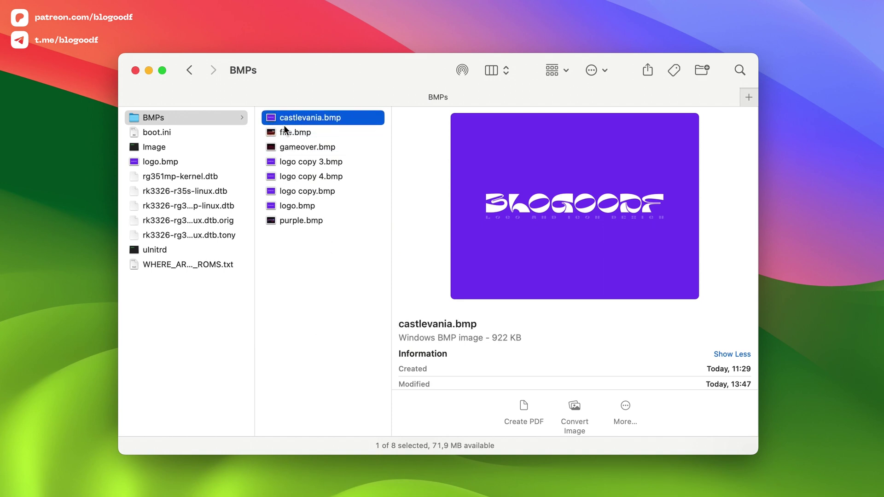
Delete fire.bmp and rename logo copy 3.bmp to fire.bmp
{"action": "left_click", "coordinate": [284, 135]}
{"action": "right_click", "coordinate": [285, 133]}
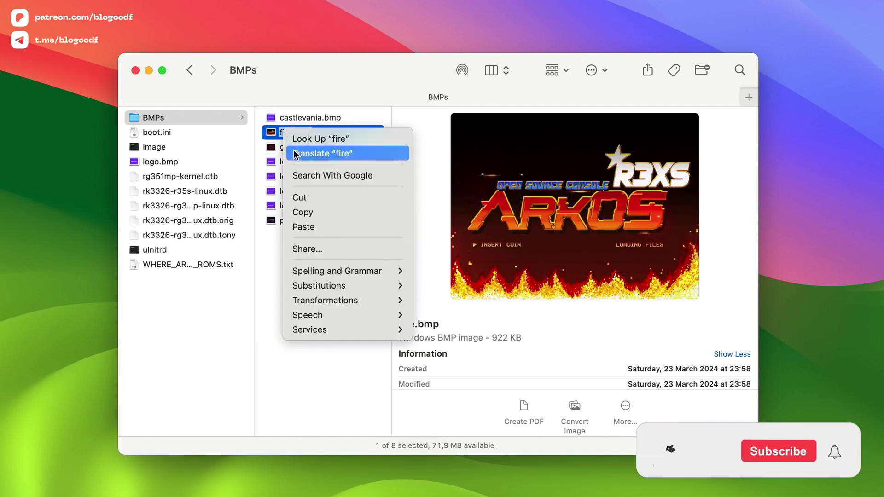
{"action": "left_click", "coordinate": [314, 210]}
{"action": "right_click", "coordinate": [298, 132]}
{"action": "left_click", "coordinate": [332, 178]}
{"action": "left_click", "coordinate": [308, 147]}
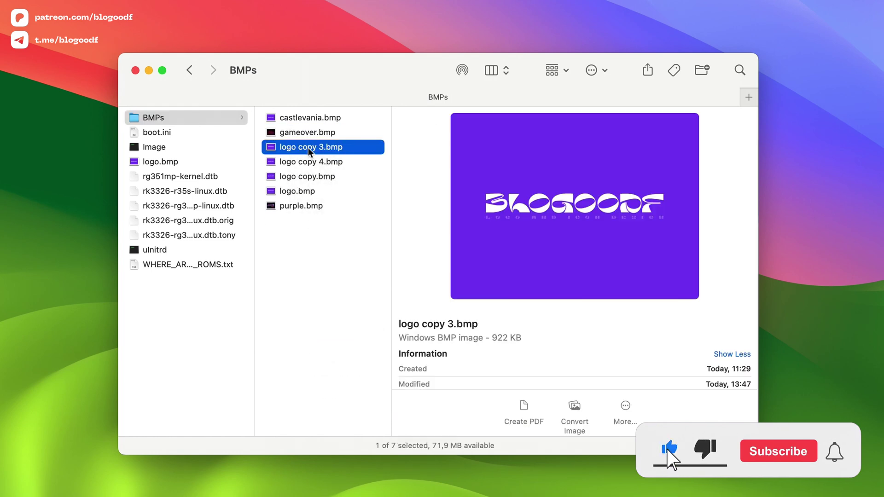
{"action": "right_click", "coordinate": [307, 147]}
{"action": "left_click", "coordinate": [330, 242]}
{"action": "type", "text": "fire"}
{"action": "key", "text": "Return"}
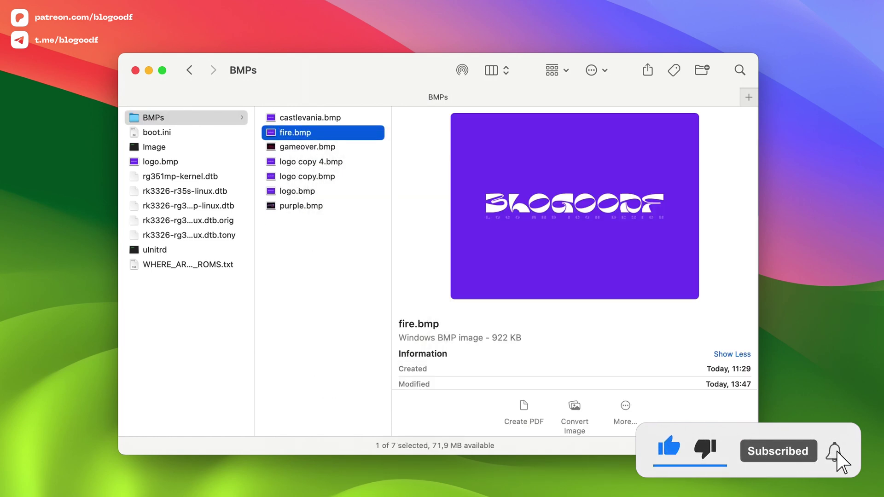
Delete gameover.bmp and rename logo copy 4.bmp to gameover.bmp
{"action": "left_click", "coordinate": [301, 153]}
{"action": "right_click", "coordinate": [301, 149]}
{"action": "left_click", "coordinate": [311, 225]}
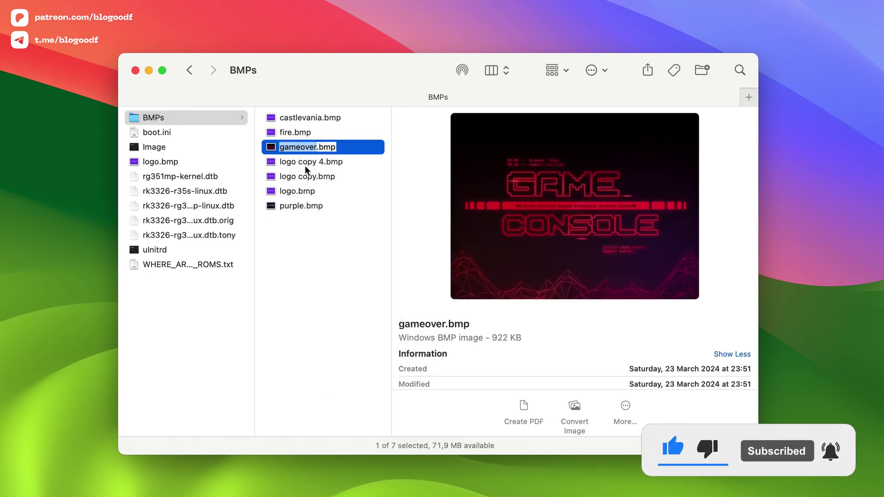
{"action": "left_click", "coordinate": [304, 163]}
{"action": "right_click", "coordinate": [297, 148]}
{"action": "left_click", "coordinate": [323, 190]}
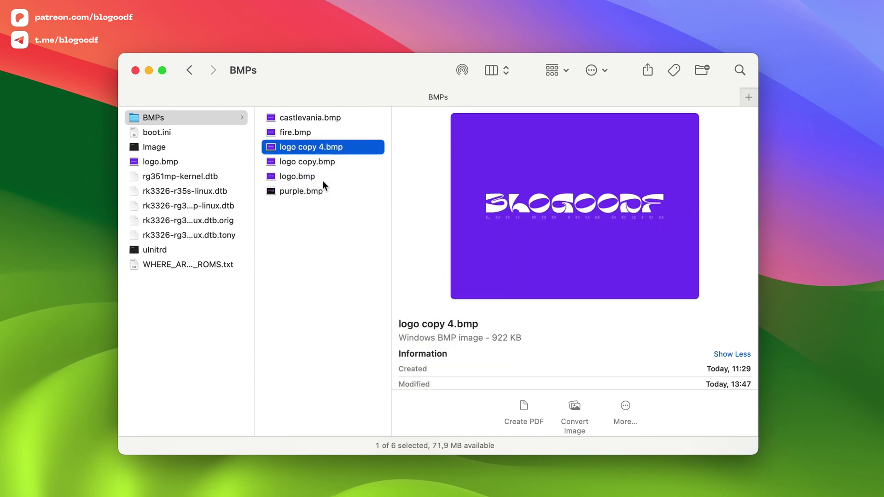
{"action": "left_click", "coordinate": [307, 148]}
{"action": "right_click", "coordinate": [307, 148]}
{"action": "left_click", "coordinate": [325, 242]}
{"action": "key", "text": "Return"}
Delete purple.bmp and rename logo copy.bmp to purple.bmp
{"action": "left_click", "coordinate": [294, 194]}
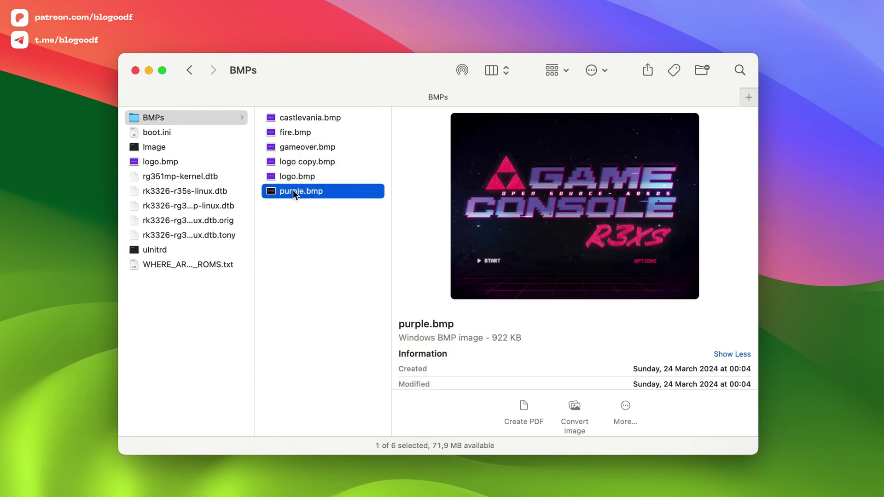
{"action": "right_click", "coordinate": [294, 195]}
{"action": "left_click", "coordinate": [318, 271]}
{"action": "right_click", "coordinate": [293, 193]}
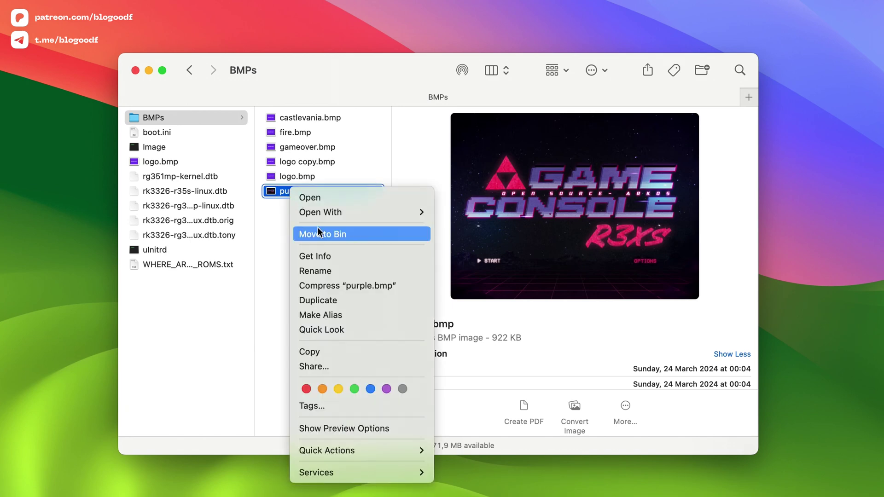
{"action": "left_click", "coordinate": [320, 233]}
{"action": "left_click", "coordinate": [305, 167]}
{"action": "right_click", "coordinate": [305, 163]}
{"action": "left_click", "coordinate": [325, 254]}
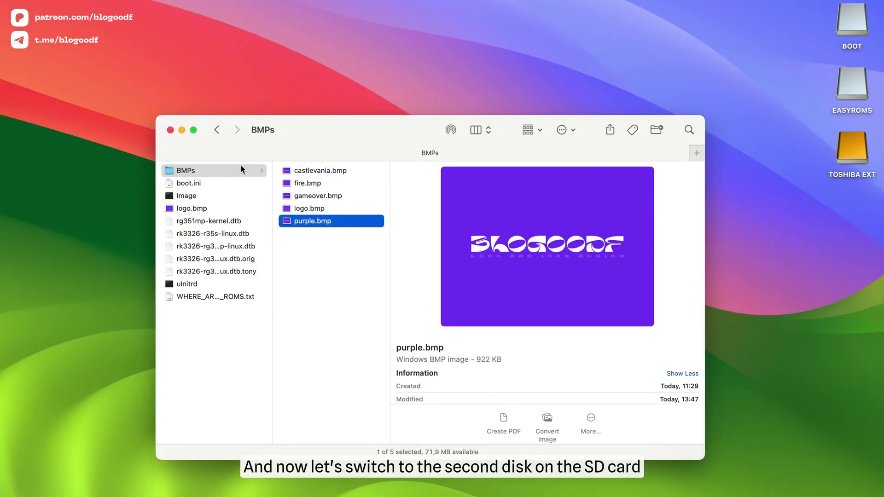
Close the BMPs window, open EASYROMS, and Quick Look launchimages' loading.jpg
{"action": "left_click", "coordinate": [171, 130]}
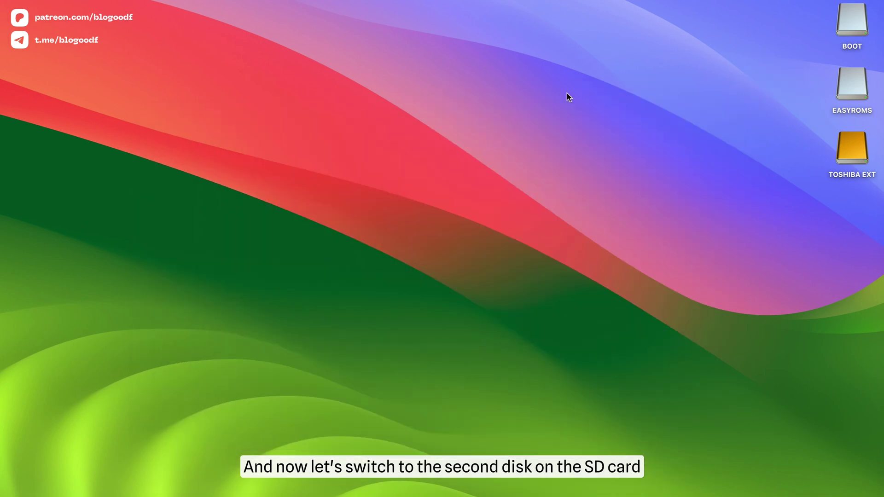
{"action": "double_click", "coordinate": [848, 81]}
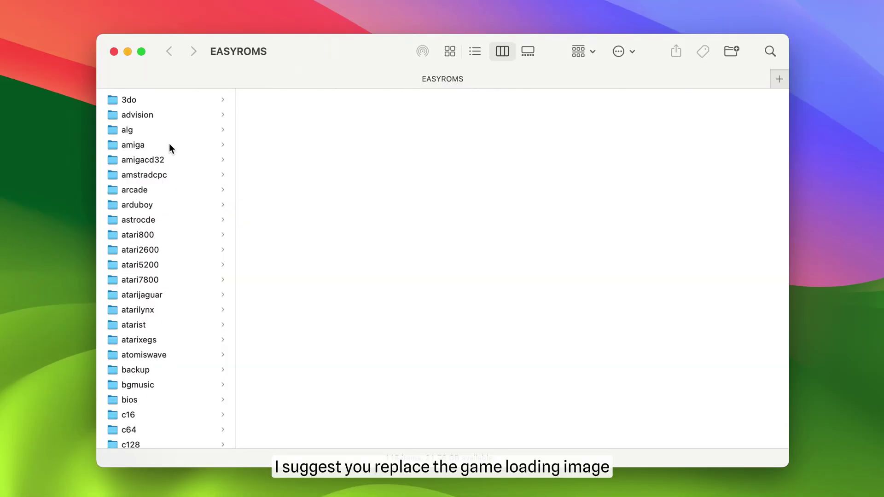
{"action": "scroll", "coordinate": [169, 149], "scroll_direction": "down", "scroll_amount": 2}
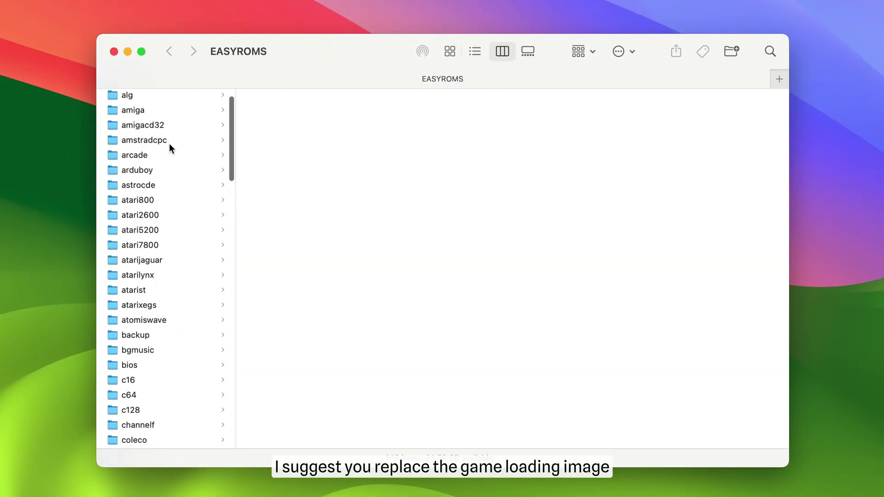
{"action": "scroll", "coordinate": [169, 149], "scroll_direction": "down", "scroll_amount": 4}
{"action": "scroll", "coordinate": [170, 149], "scroll_direction": "down", "scroll_amount": 2}
{"action": "scroll", "coordinate": [169, 145], "scroll_direction": "down", "scroll_amount": 3}
{"action": "scroll", "coordinate": [170, 145], "scroll_direction": "down", "scroll_amount": 1}
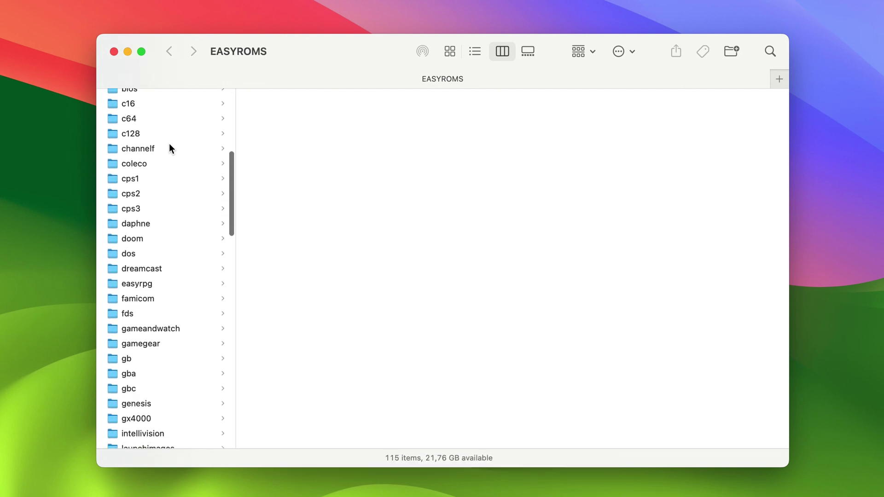
{"action": "scroll", "coordinate": [169, 145], "scroll_direction": "down", "scroll_amount": 3}
{"action": "scroll", "coordinate": [169, 146], "scroll_direction": "down", "scroll_amount": 2}
{"action": "scroll", "coordinate": [169, 148], "scroll_direction": "down", "scroll_amount": 1}
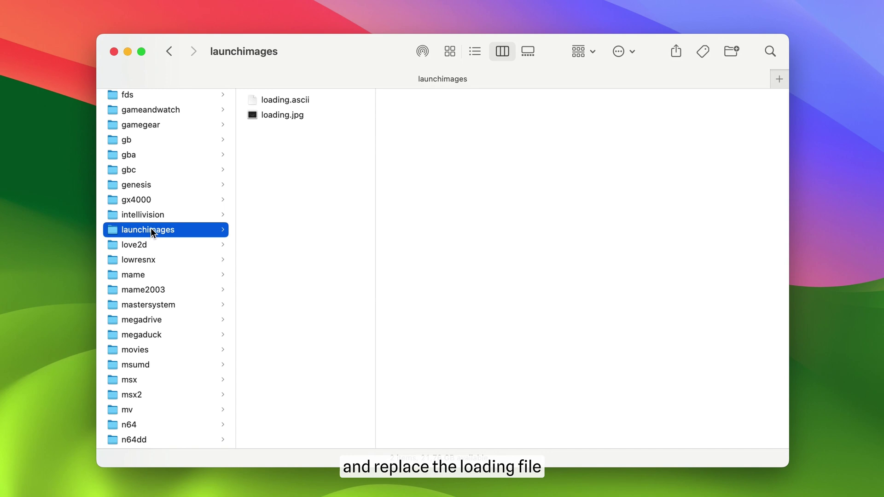
{"action": "left_click", "coordinate": [267, 116]}
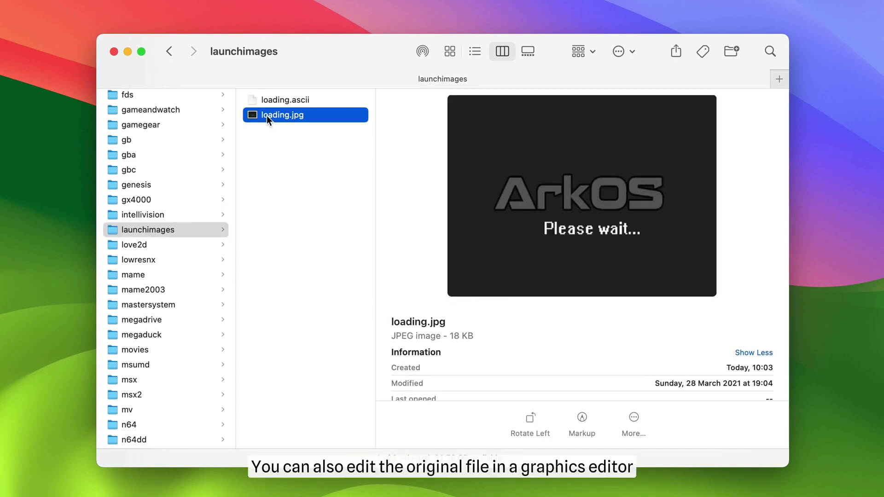
{"action": "key", "text": "space"}
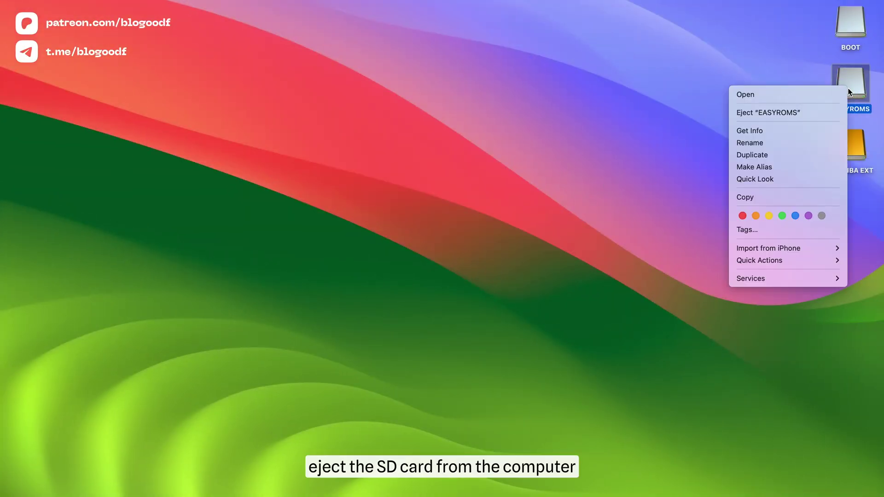
Eject EASYROMS and choose Eject All to remove both card volumes
{"action": "left_click", "coordinate": [797, 115]}
{"action": "left_click", "coordinate": [441, 266]}
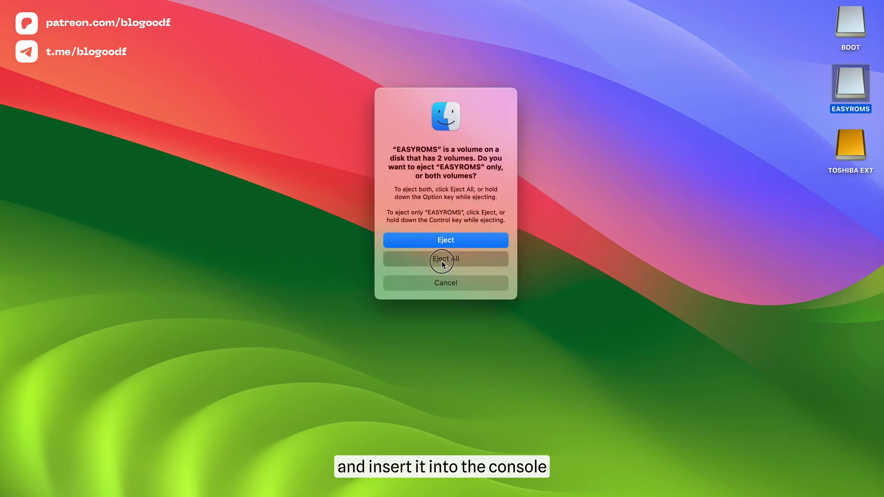